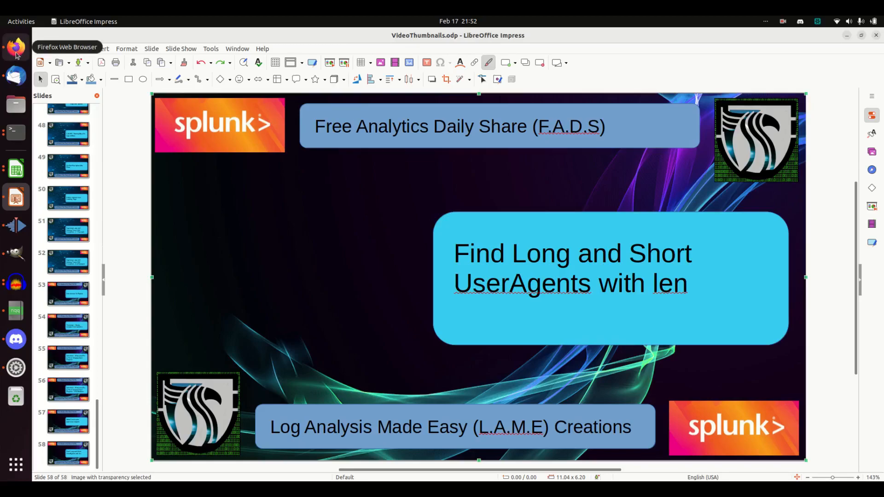
- Strip the query to the corelight_http base search plus '| head 10' and run it
left_click(15, 48)
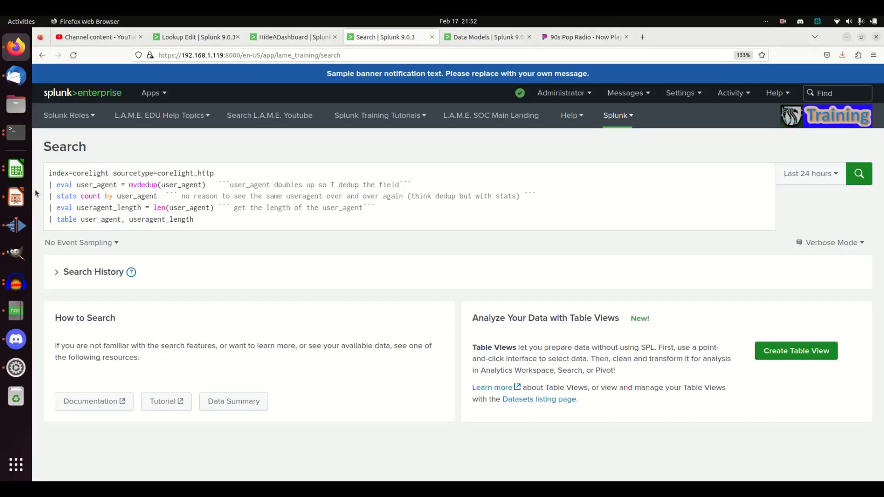
left_click_drag(49, 185, 260, 227)
key("ctrl+c")
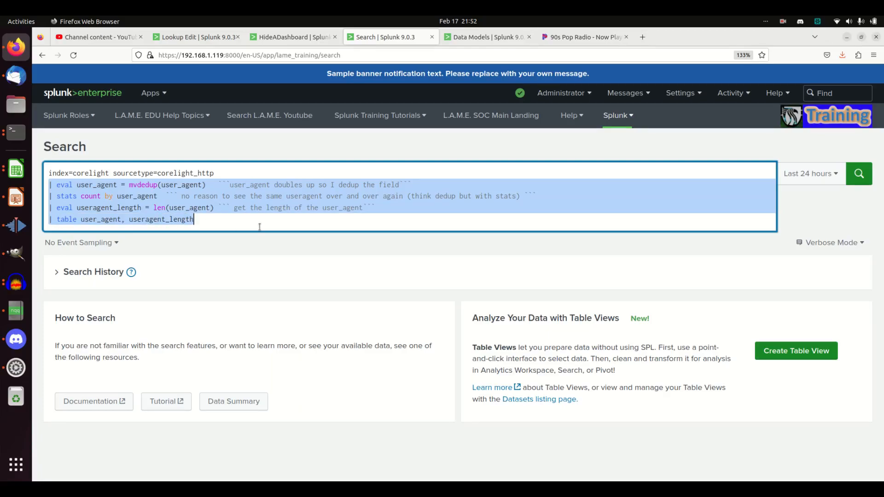
key("BackSpace")
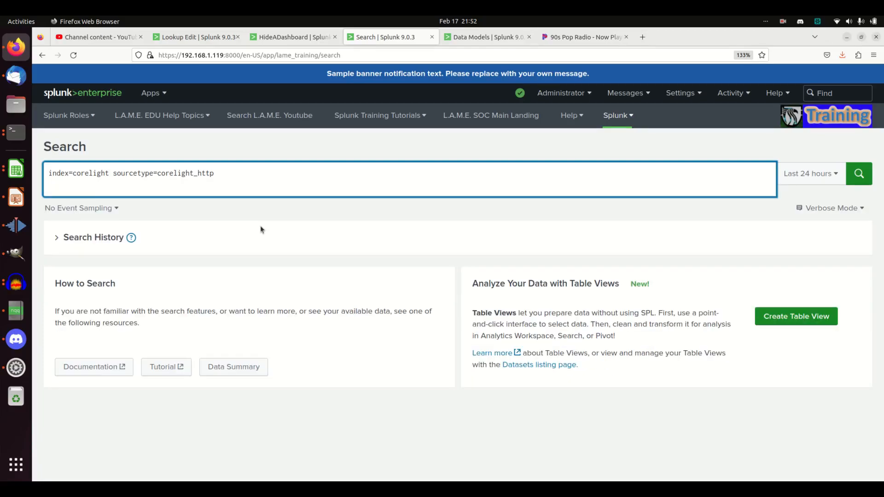
type("| table use")
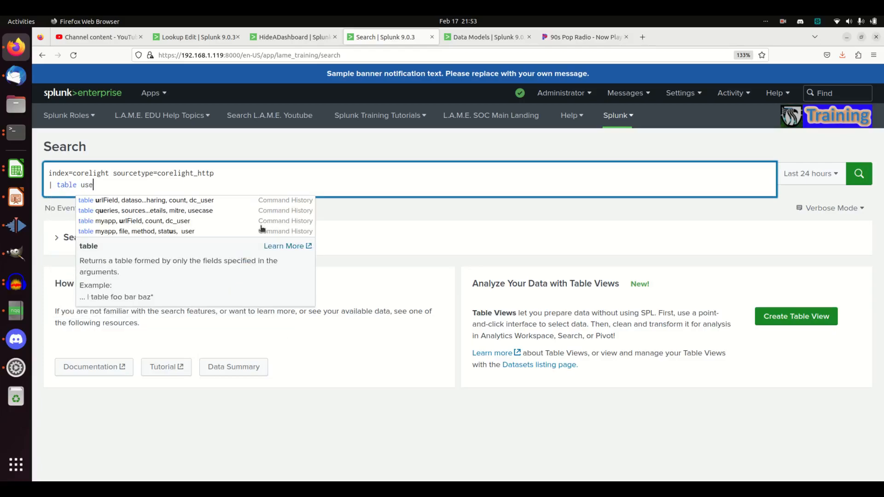
type("r_agent")
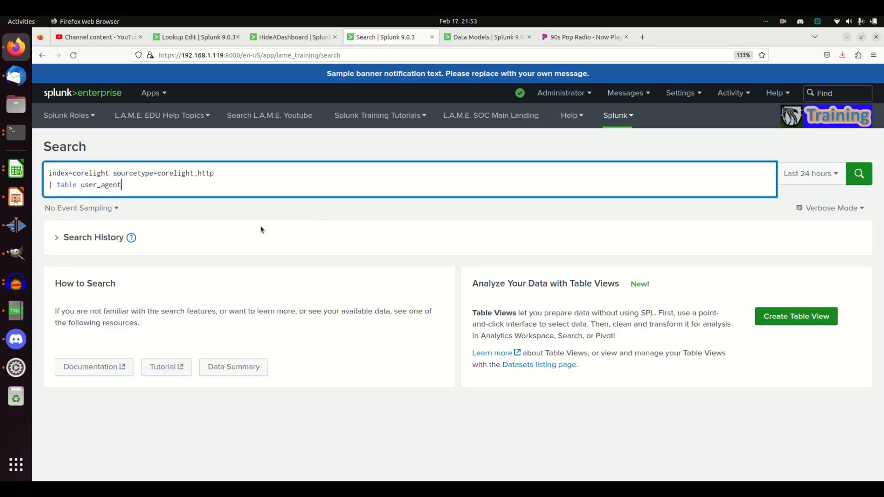
key("BackSpace")
key("BackSpace")
key("BackSpace")
key("BackSpace")
key("BackSpace")
key("BackSpace")
key("BackSpace")
key("BackSpace")
key("BackSpace")
key("BackSpace")
key("BackSpace")
key("BackSpace")
key("BackSpace")
key("BackSpace")
type("head")
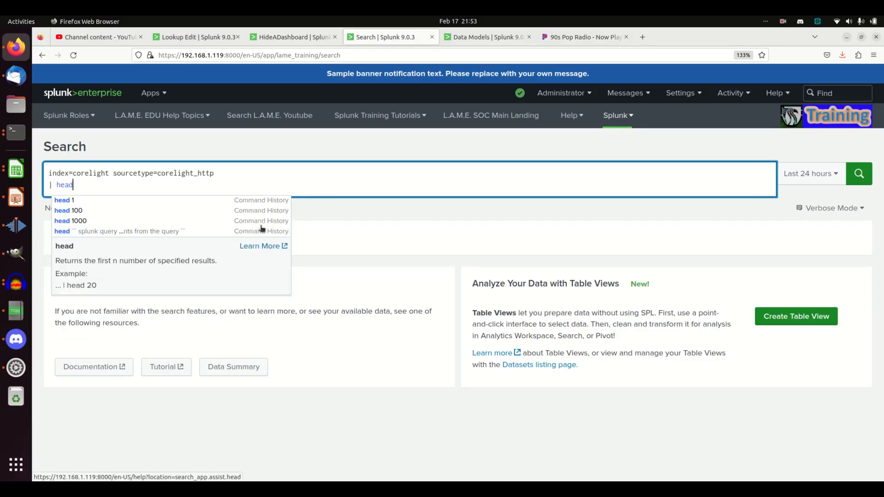
type(" 10")
key("Return")
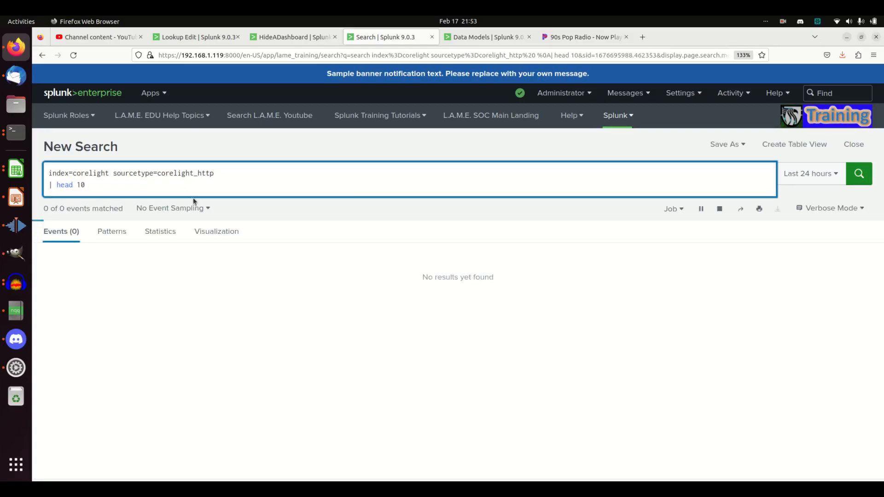
scroll(247, 419, "down", 5)
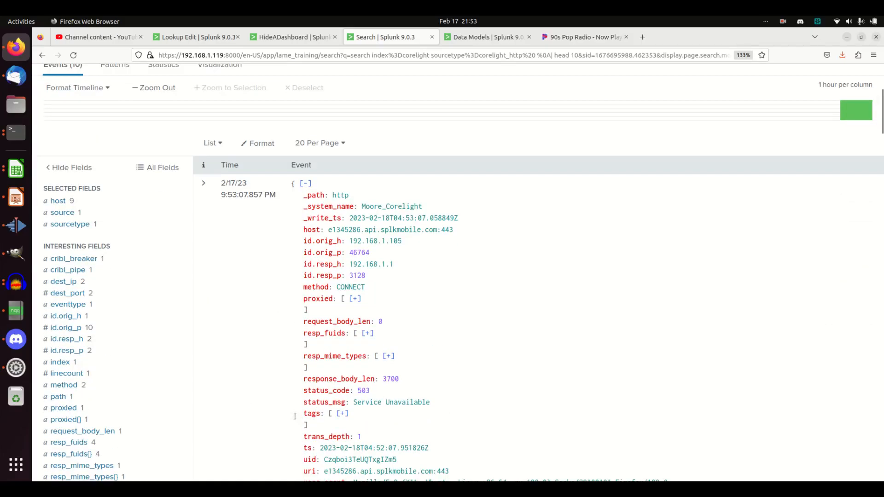
scroll(305, 404, "down", 3)
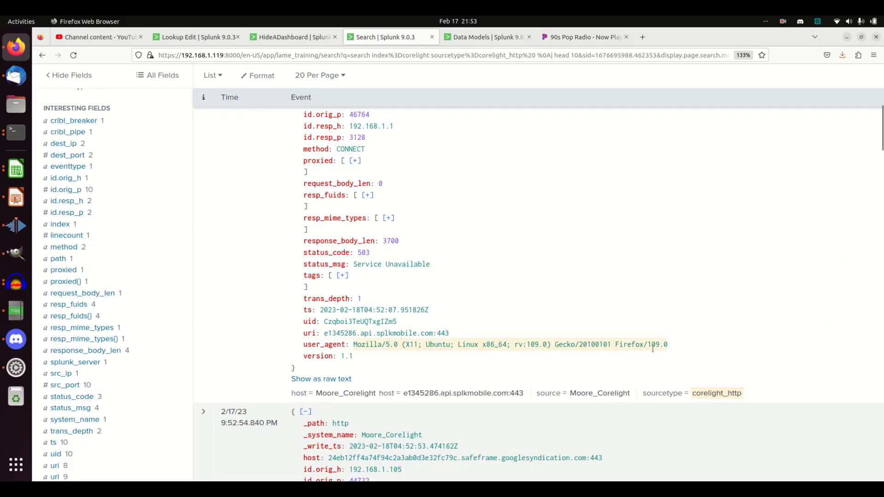
scroll(115, 366, "down", 5)
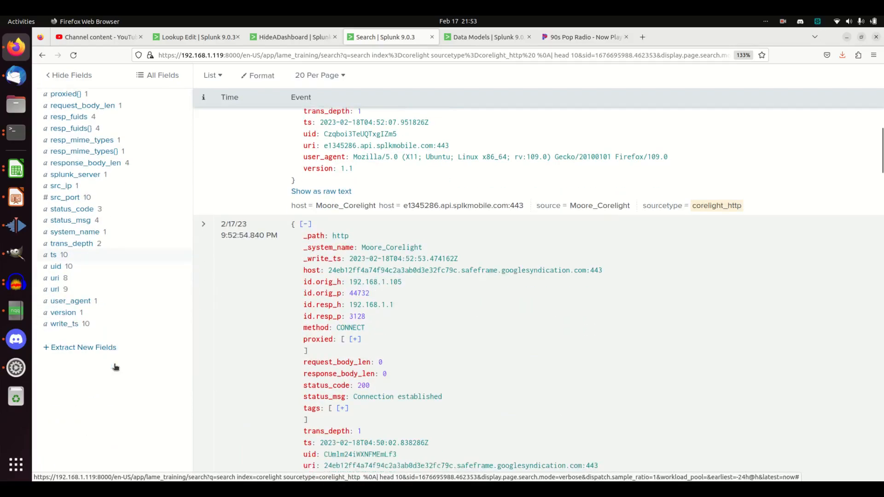
left_click(77, 287)
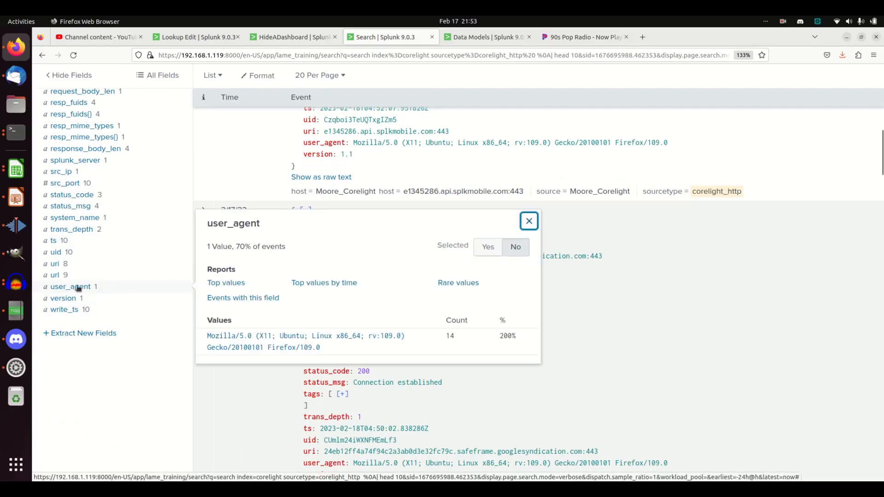
scroll(300, 341, "up", 3)
scroll(125, 202, "up", 2)
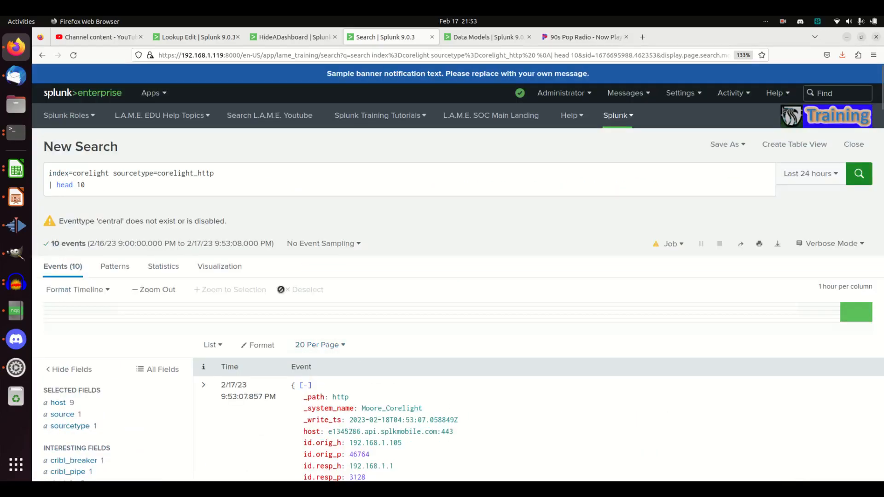
left_click(107, 186)
- Add '| table user_agent' to the head-10 query and run it
key("Return")
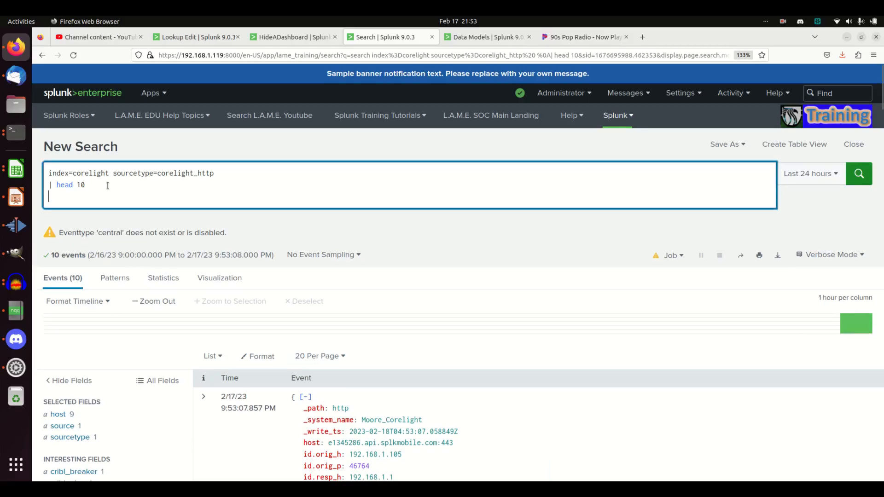
type("| table user_")
type("agent")
key("Return")
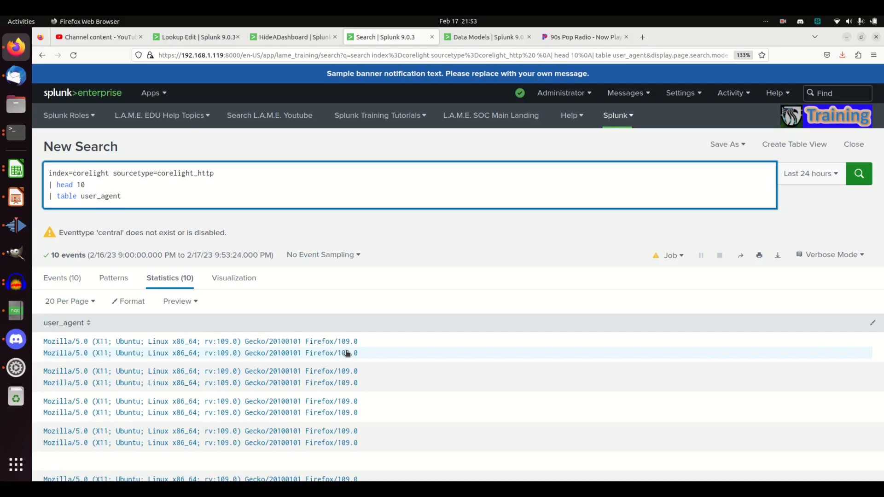
key("BackSpace")
key("BackSpace")
key("BackSpace")
- Paste the mvdedup, stats count by user_agent, eval len and table lines over the head-10 query
key("BackSpace")
key("BackSpace")
key("BackSpace")
key("BackSpace")
key("BackSpace")
key("BackSpace")
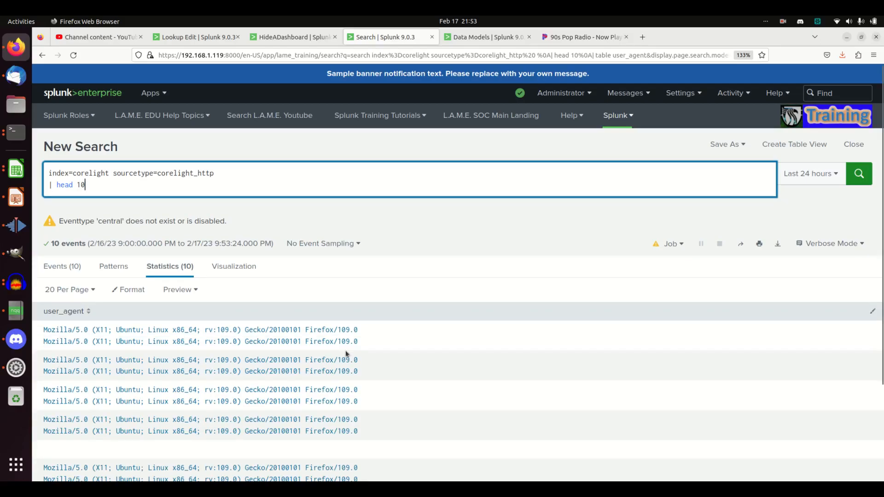
key("BackSpace")
key("BackSpace")
key("BackSpace")
key("ctrl+z")
key("BackSpace")
key("BackSpace")
key("BackSpace")
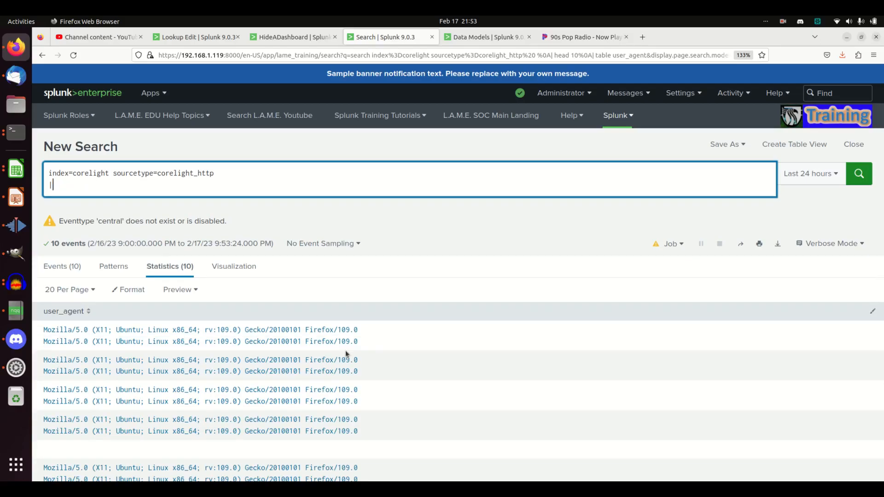
key("ctrl+v")
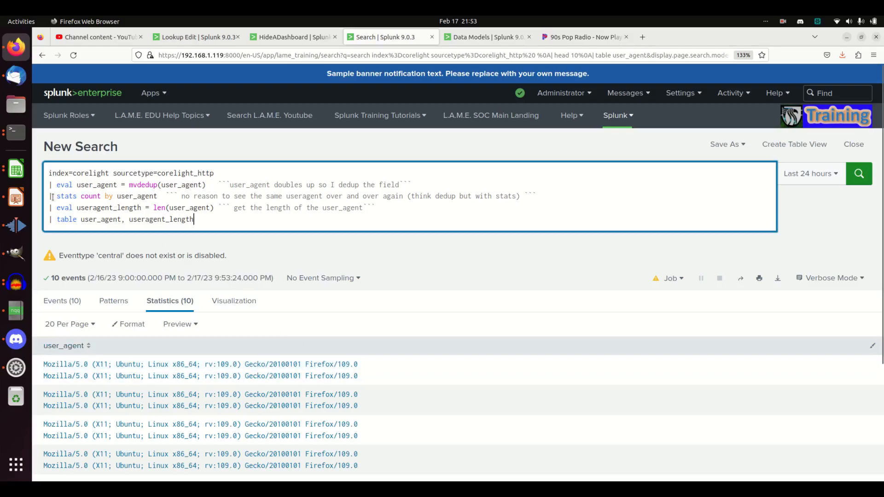
left_click_drag(50, 196, 394, 207)
key("ctrl+c")
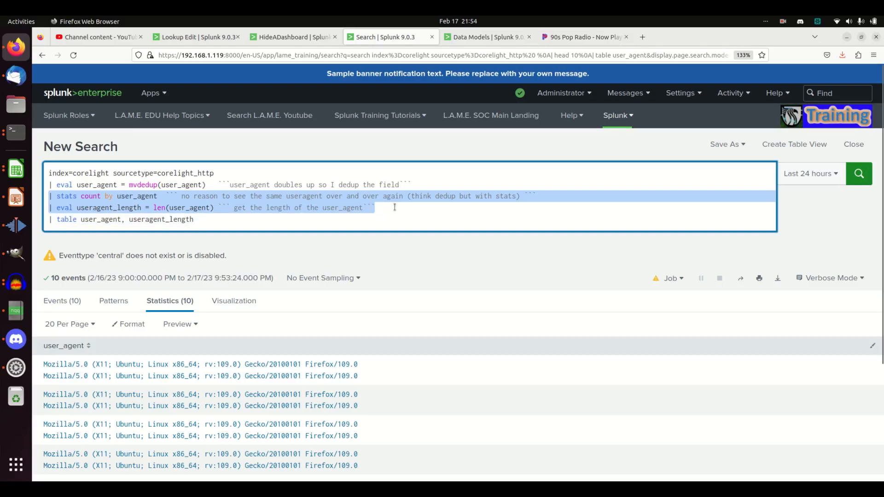
- Run the search without the stats and len lines, then paste both lines back in
key("BackSpace")
key("Return")
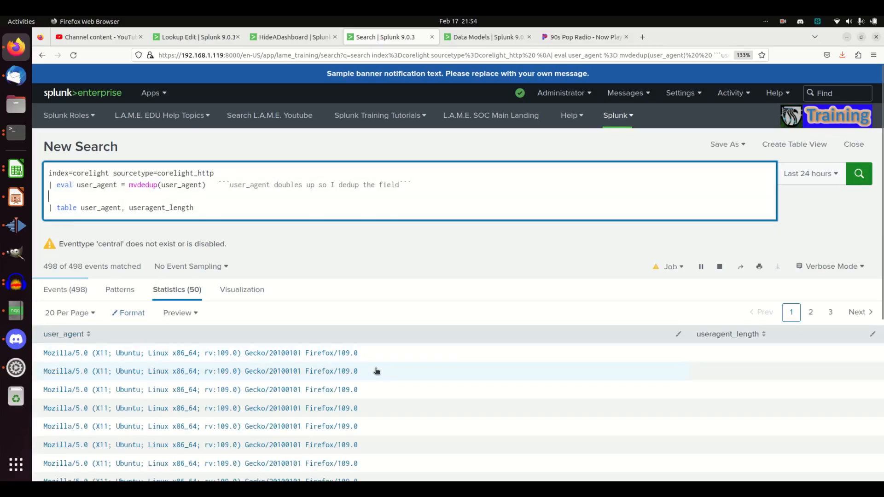
left_click(352, 202)
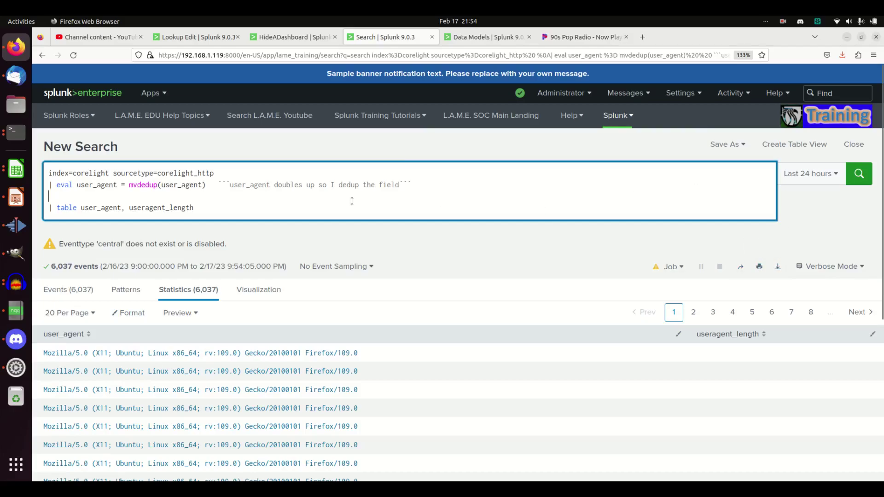
key("ctrl+v")
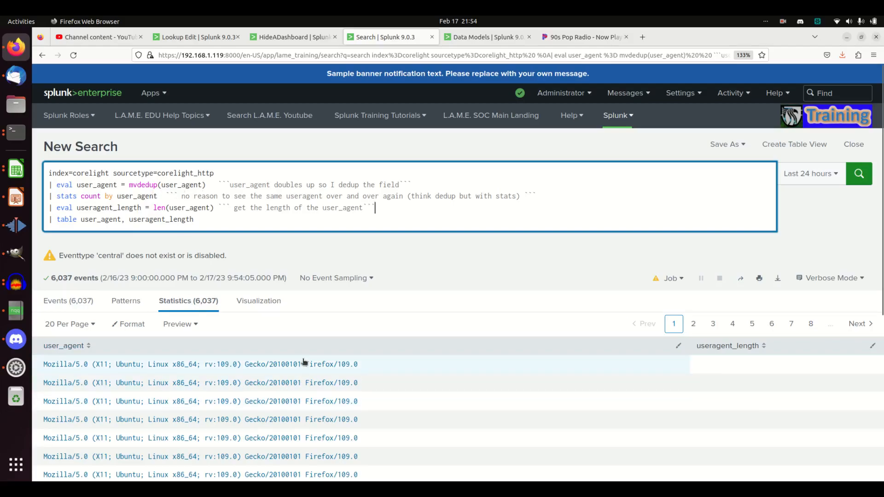
scroll(316, 415, "down", 1)
scroll(316, 414, "down", 3)
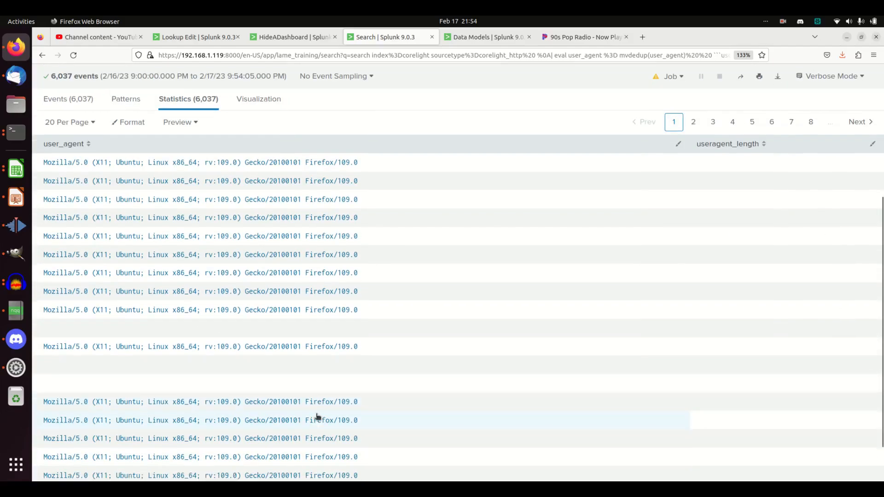
scroll(312, 411, "up", 3)
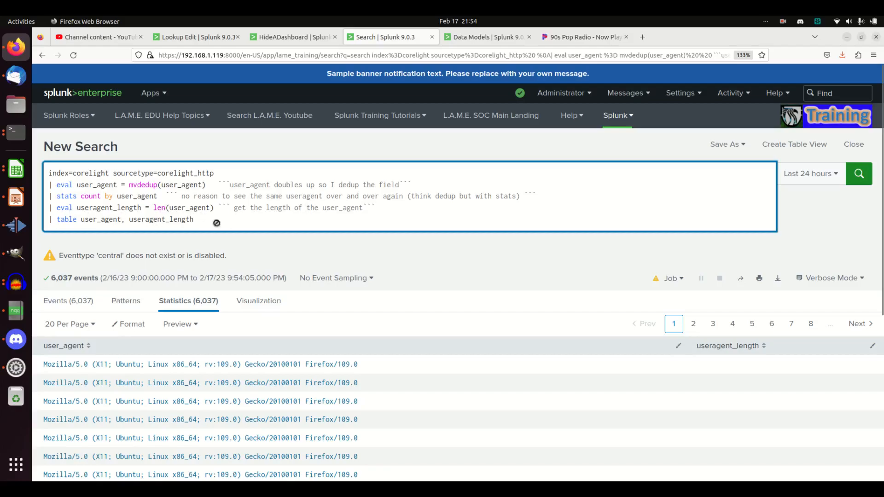
- Run the full search and sort the Statistics table by useragent_length descending
key("Return")
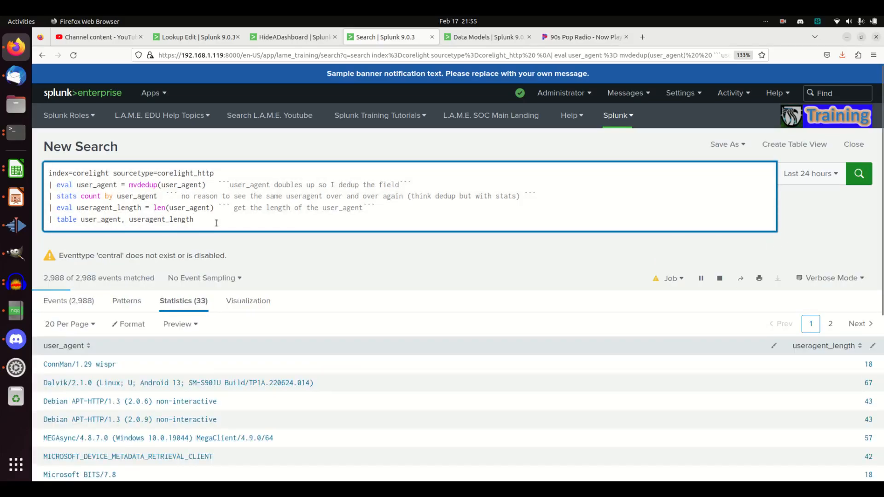
left_click(822, 346)
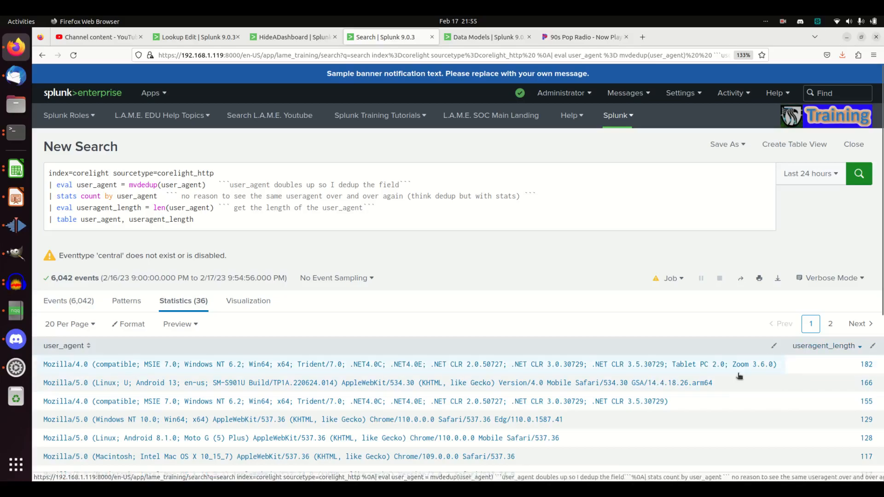
scroll(613, 450, "down", 3)
scroll(613, 450, "up", 3)
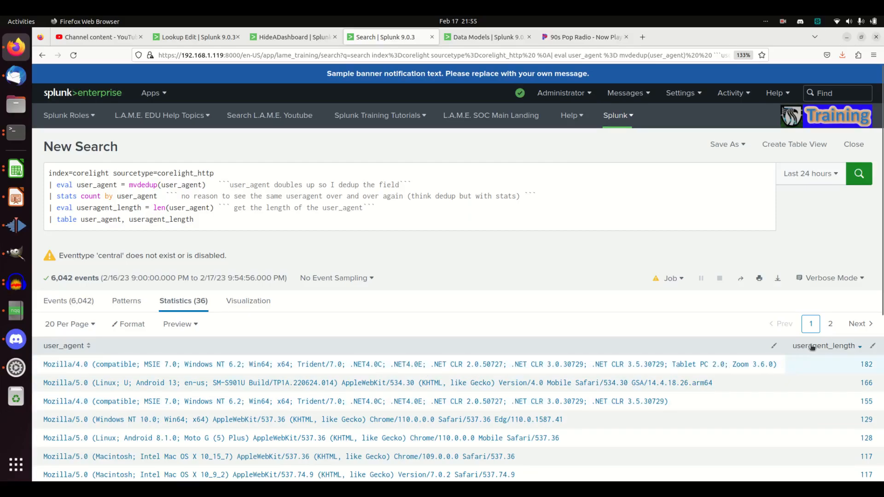
- Flip useragent_length to ascending from page 2 and return to page 1
left_click(831, 324)
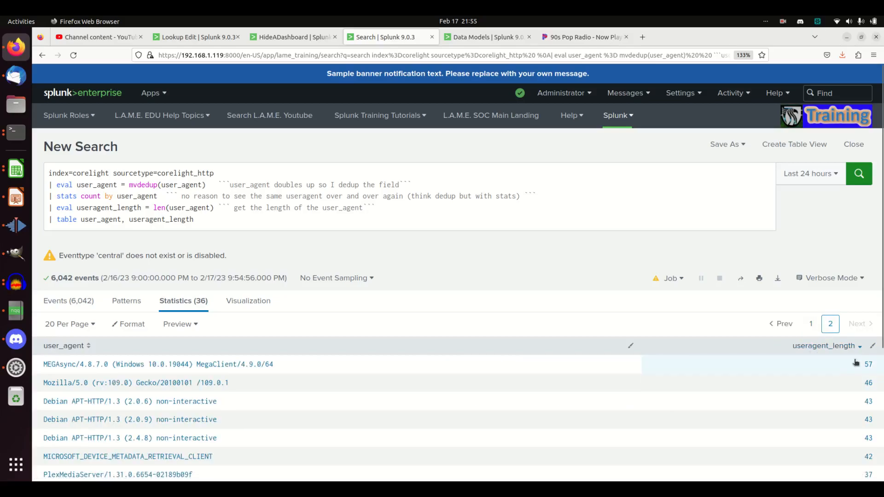
left_click(845, 347)
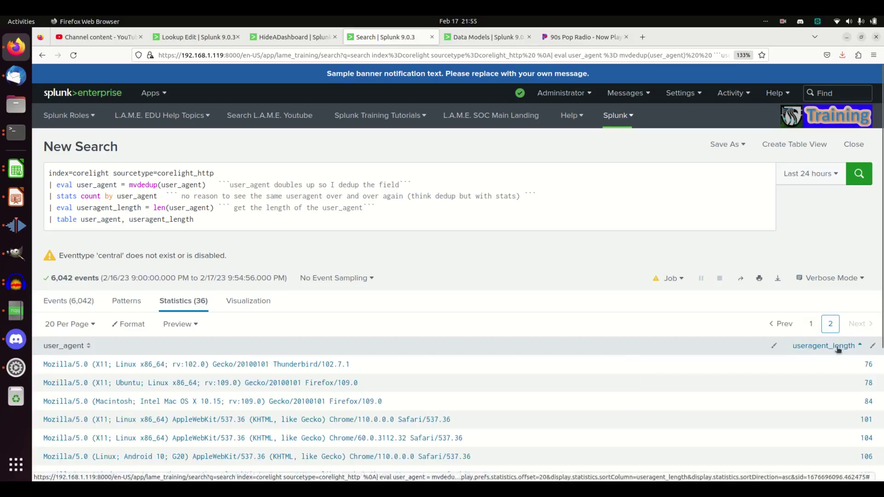
left_click(812, 324)
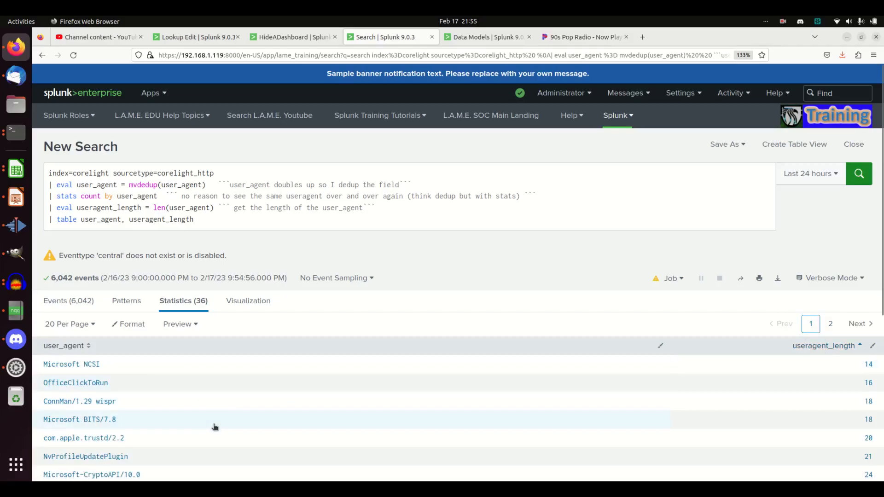
scroll(214, 426, "down", 3)
scroll(187, 408, "up", 3)
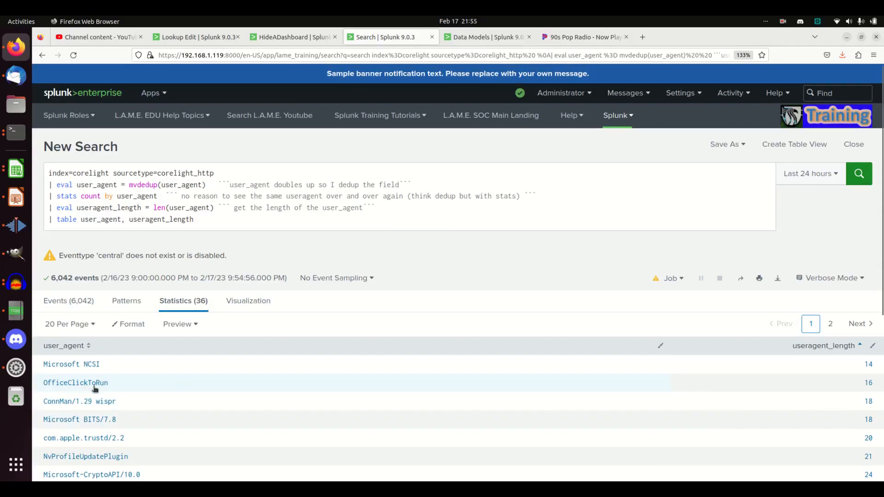